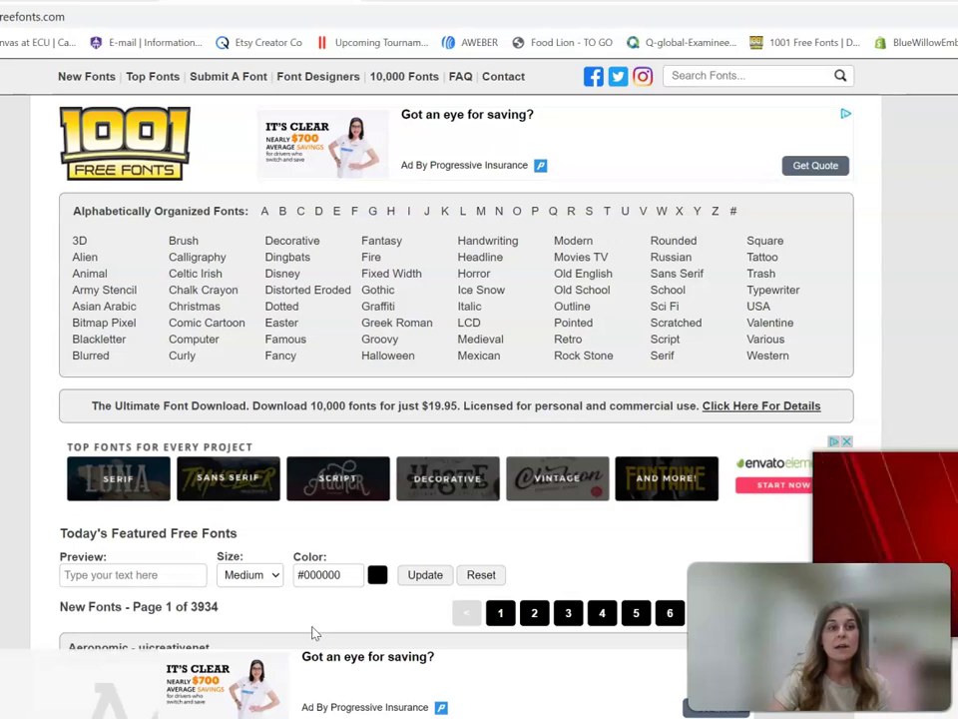
Step: Open the Calligraphy category and clear the Free license filter to list all 5380 fonts
click(320, 651)
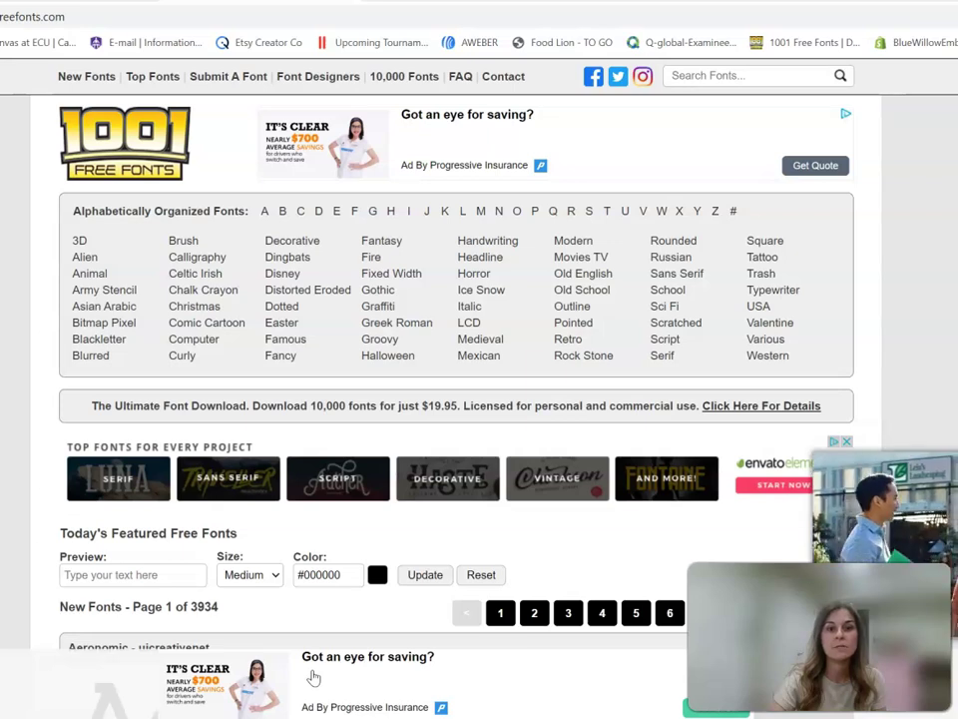
click(307, 667)
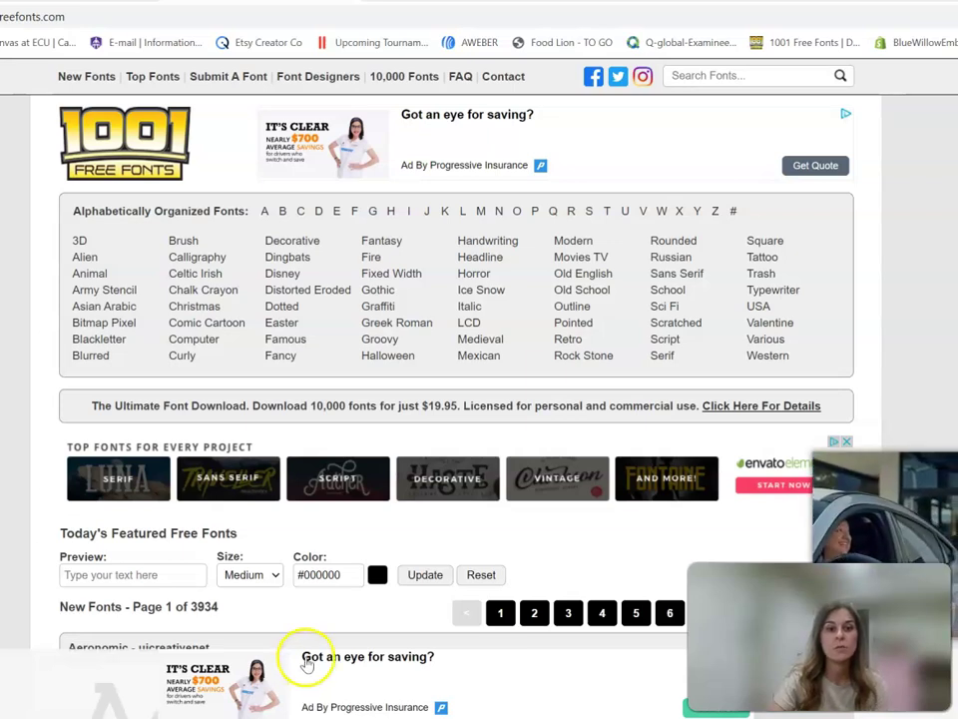
click(183, 361)
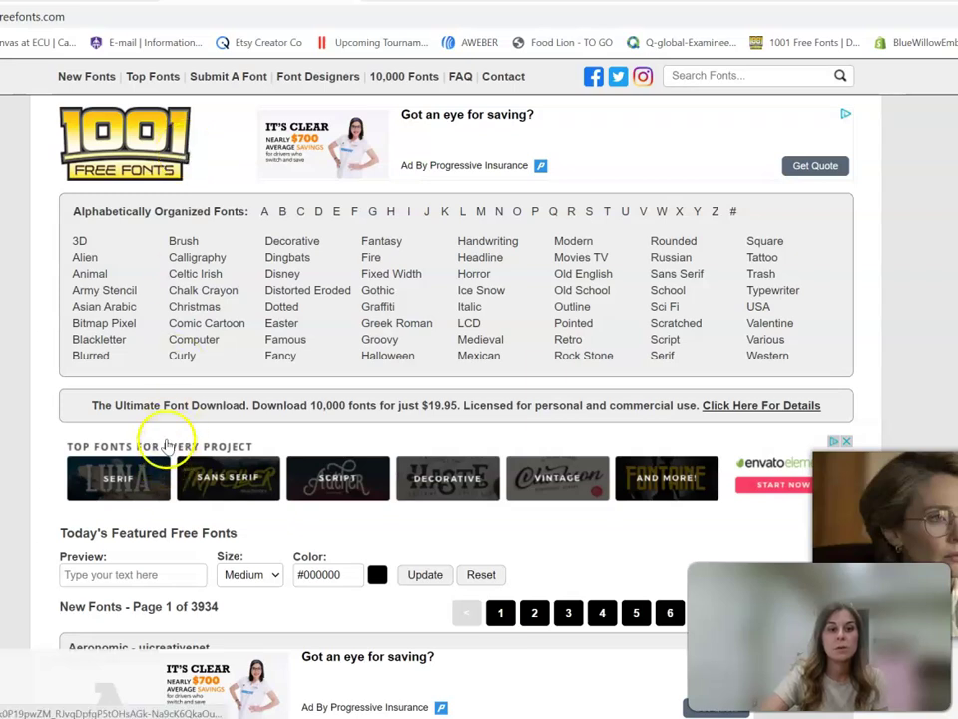
click(194, 257)
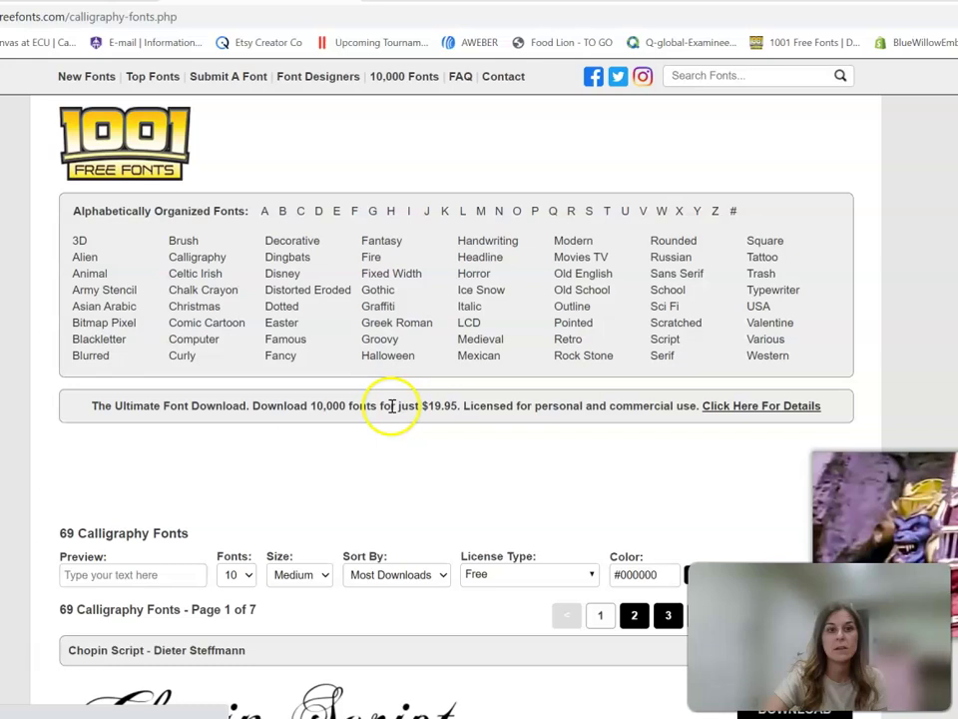
scroll(476, 443, down, 2)
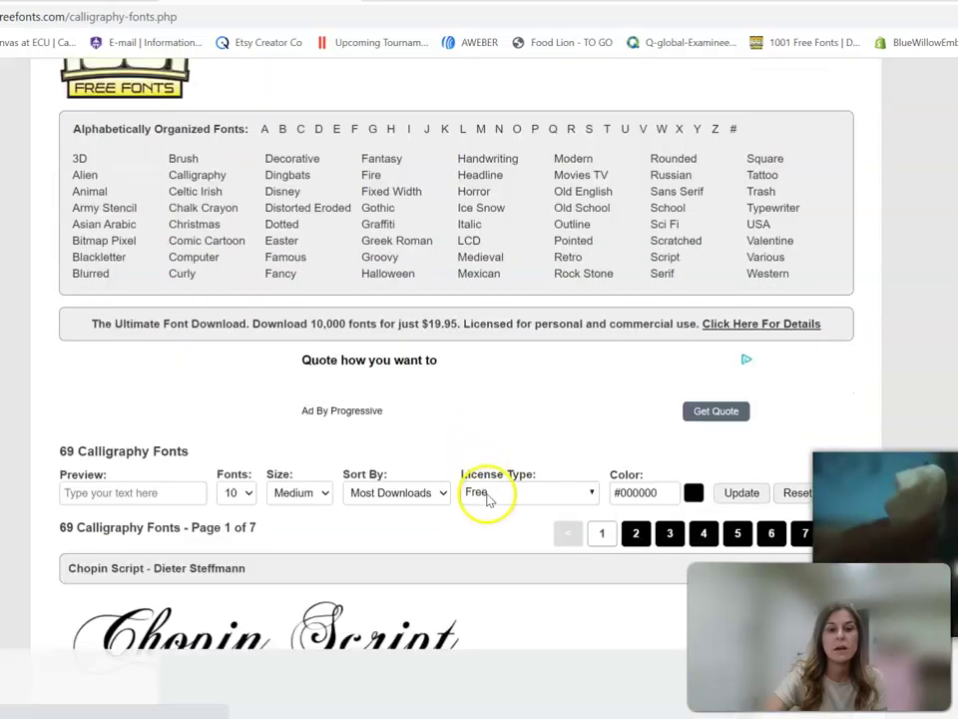
click(482, 492)
click(496, 546)
click(738, 491)
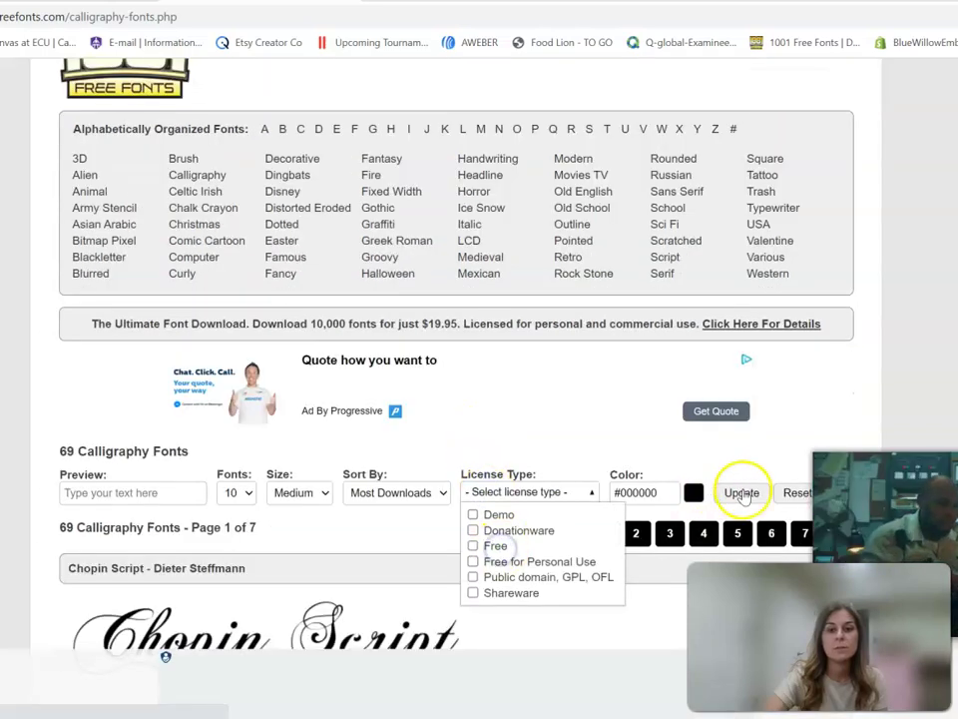
Step: Find Admiration Pains in the calligraphy list and download its zip
scroll(528, 436, down, 4)
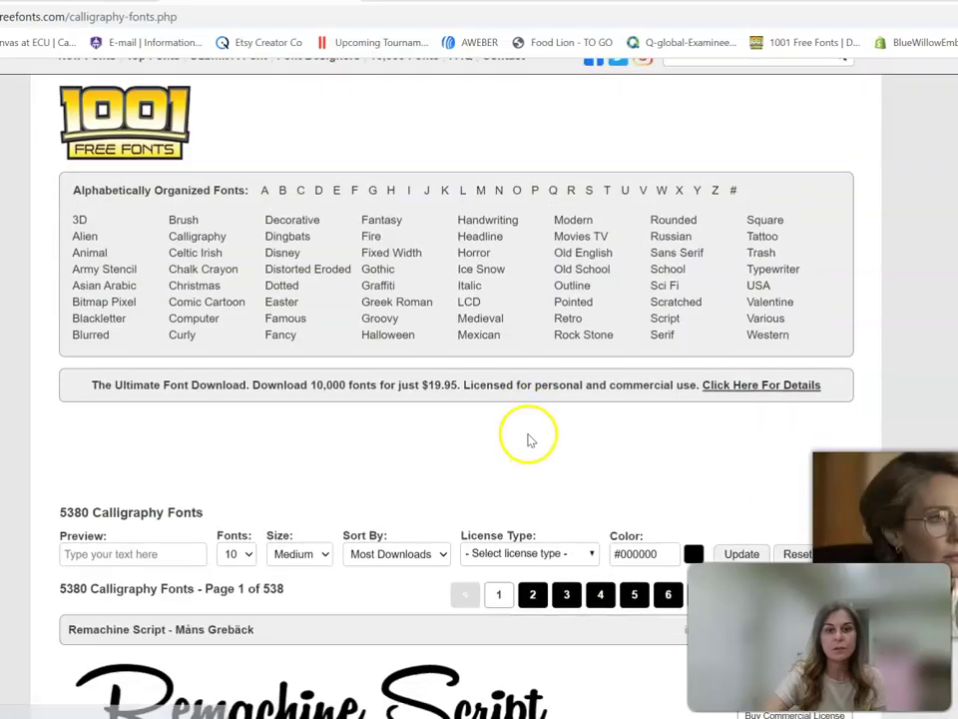
scroll(529, 439, down, 7)
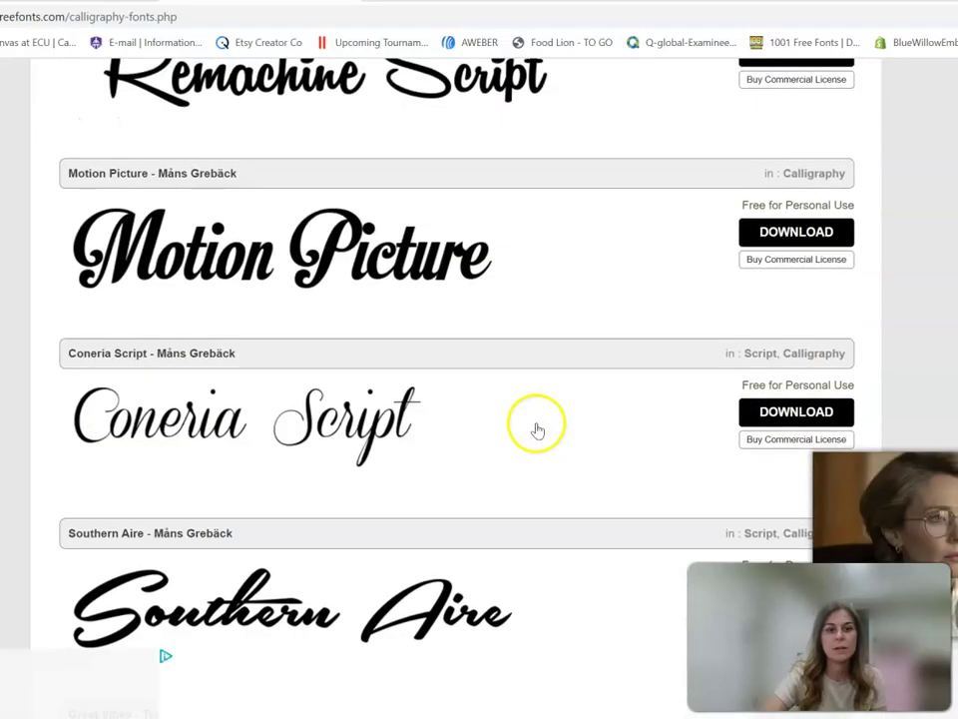
scroll(536, 429, down, 5)
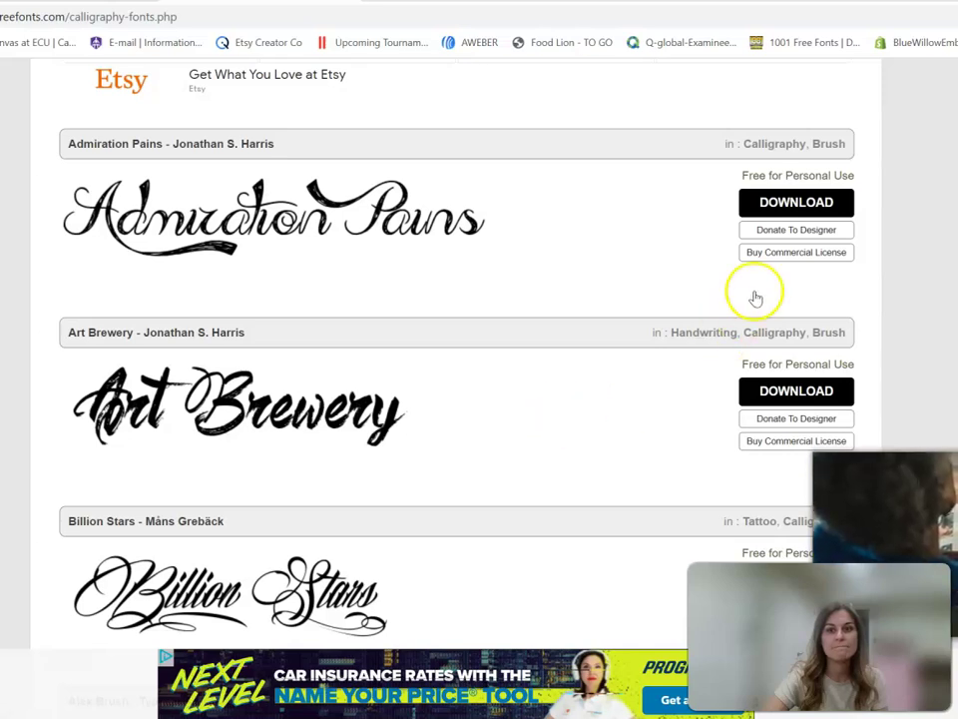
scroll(748, 249, down, 3)
scroll(737, 263, down, 2)
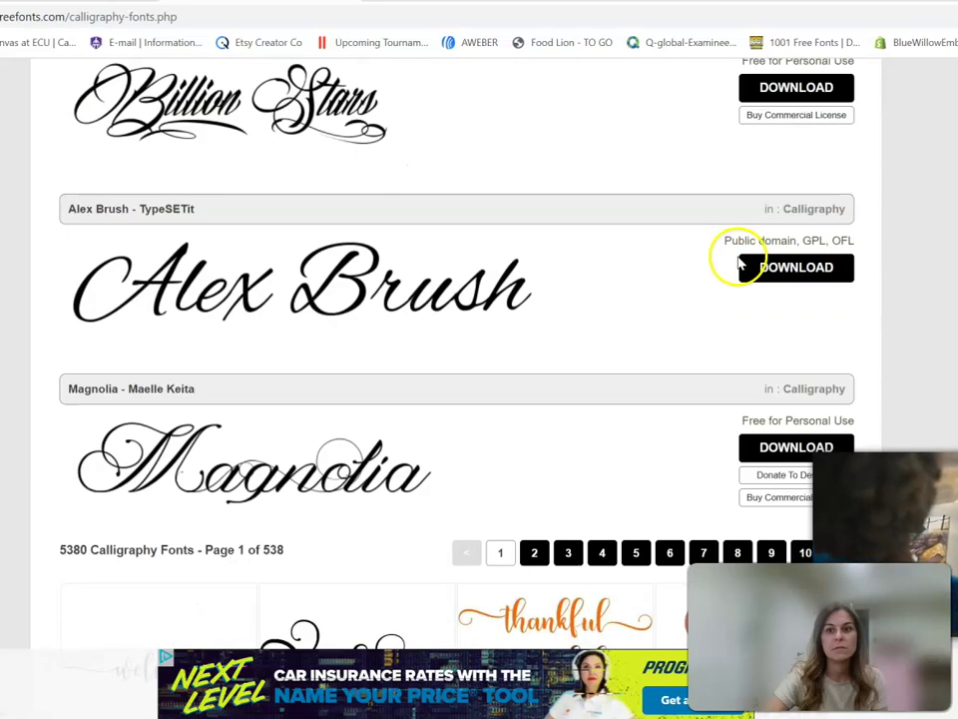
scroll(689, 289, down, 2)
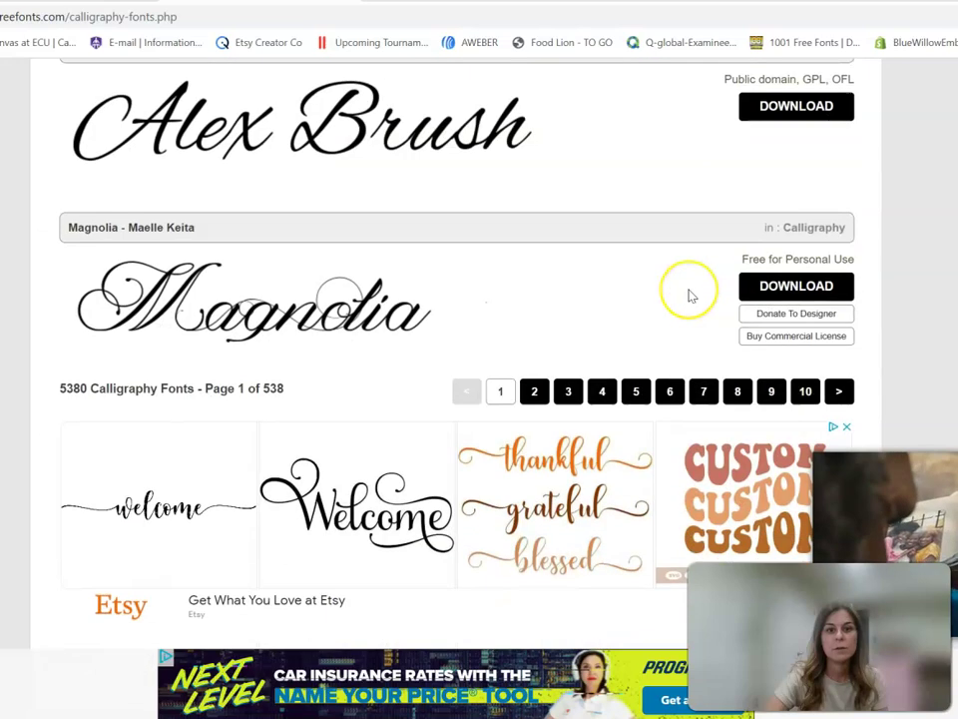
scroll(691, 242, up, 5)
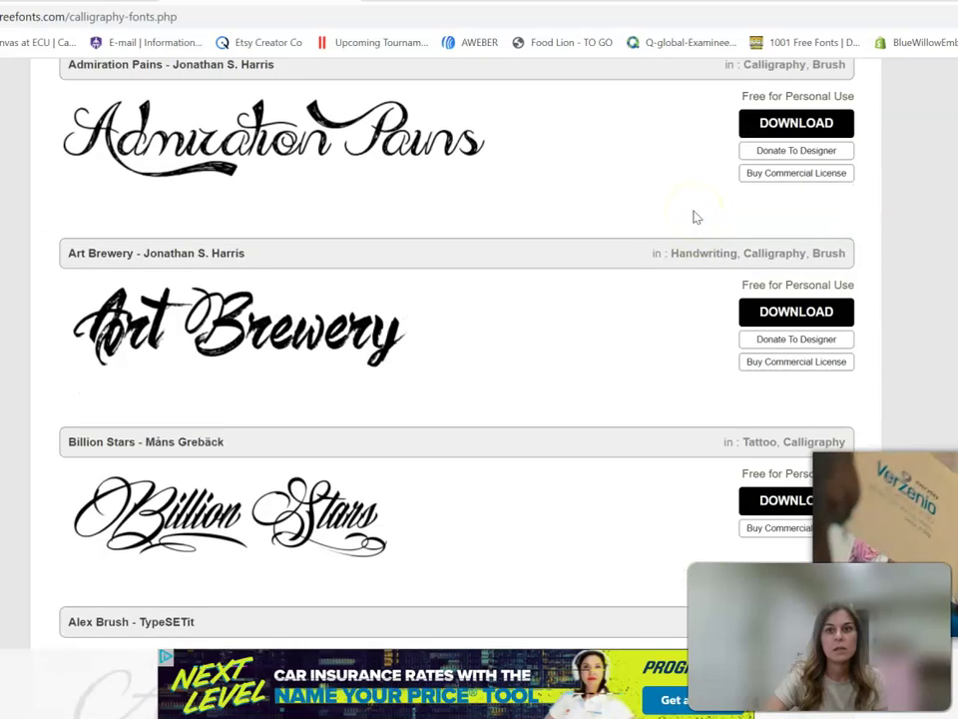
scroll(693, 216, up, 1)
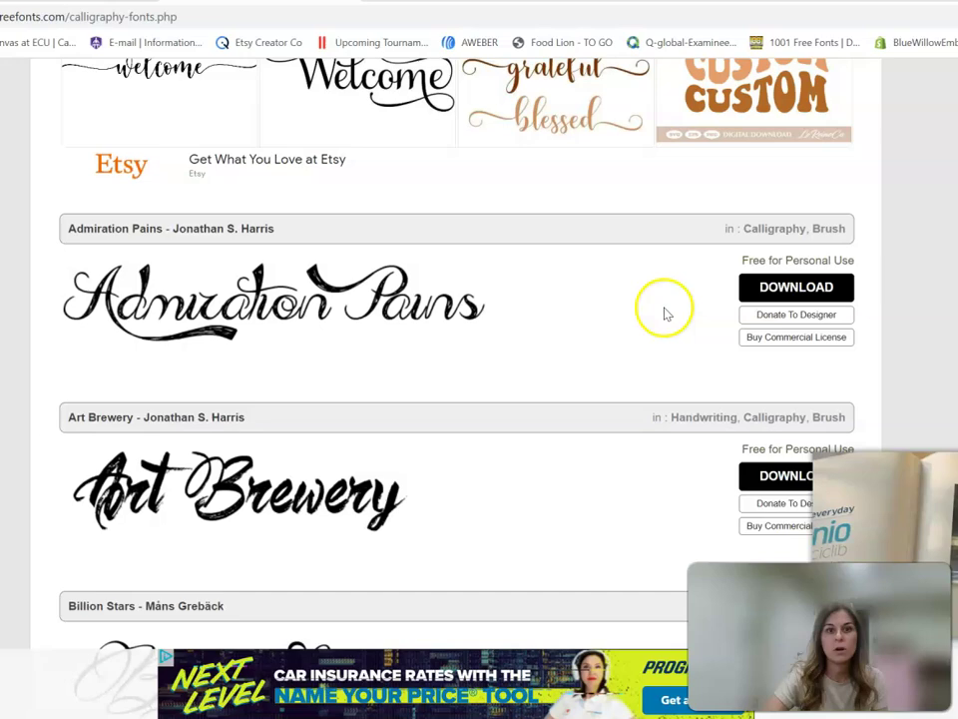
scroll(641, 341, up, 4)
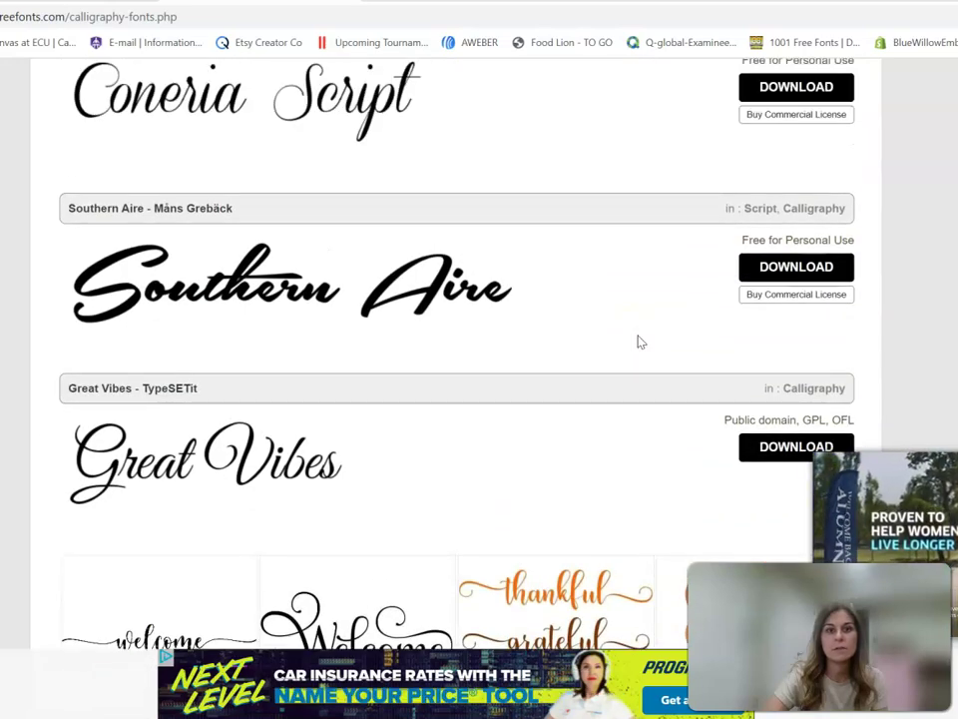
scroll(641, 342, down, 4)
click(795, 286)
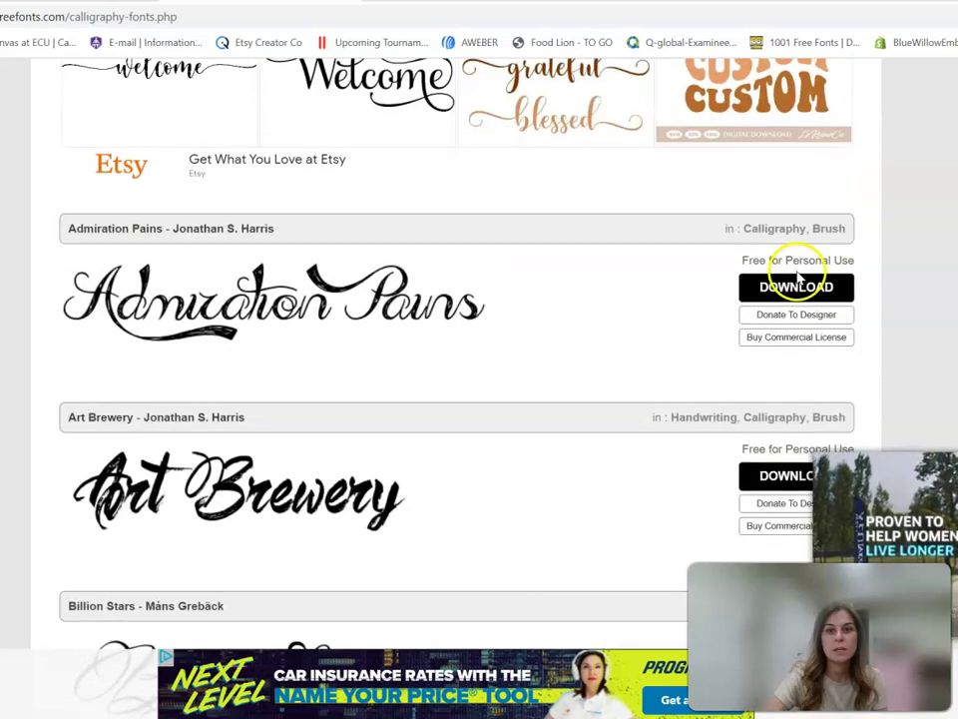
Step: Open the admiration-pains.zip download and preview its Admiration Pains TrueType font
click(575, 346)
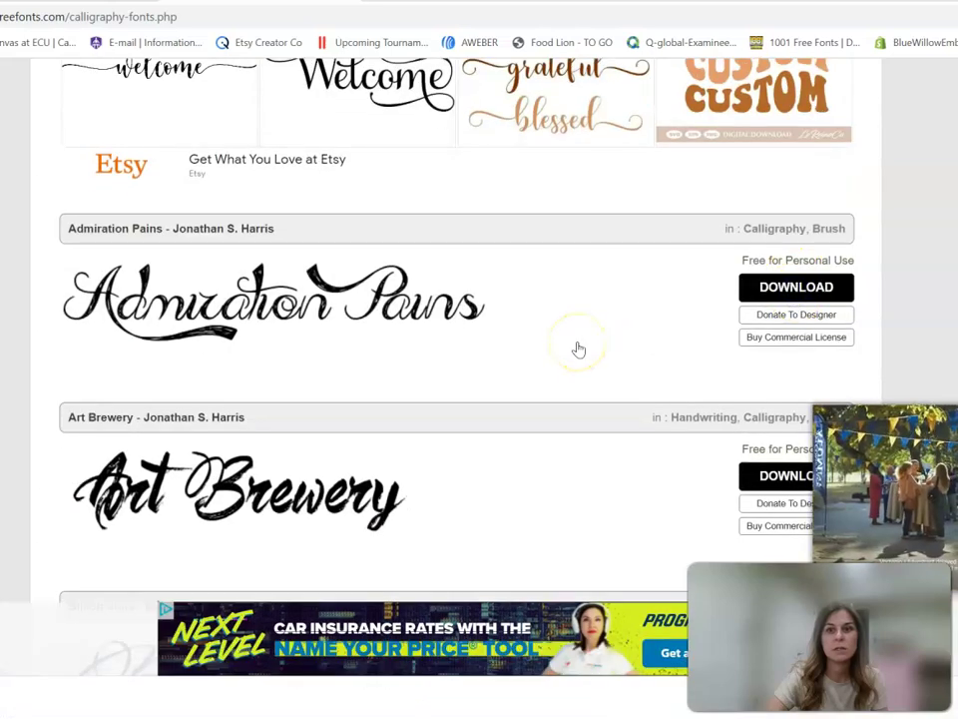
click(42, 629)
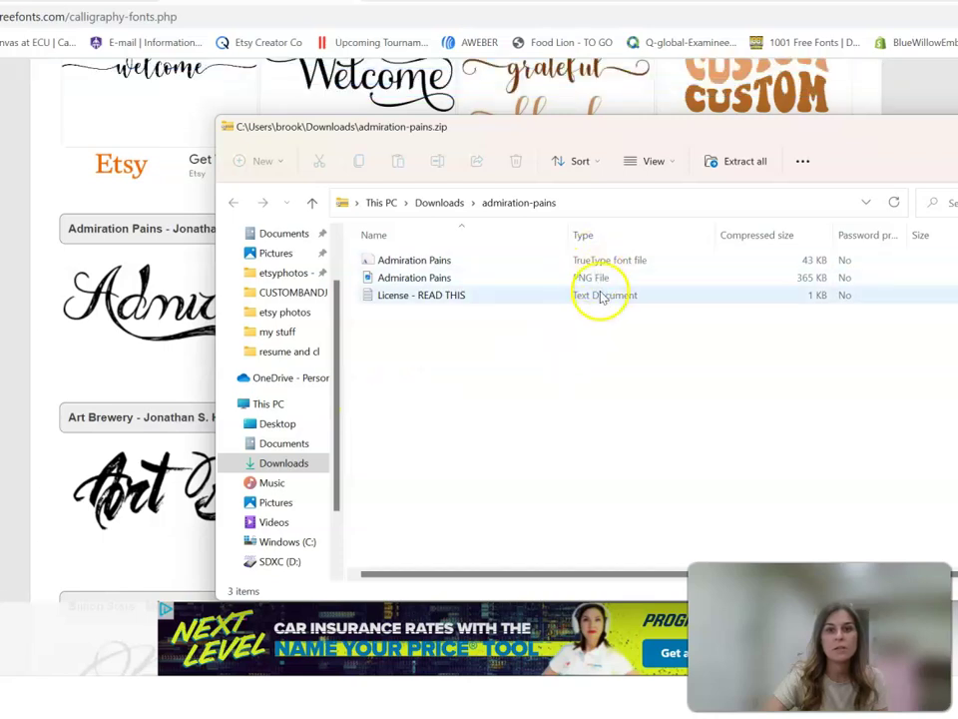
double_click(600, 261)
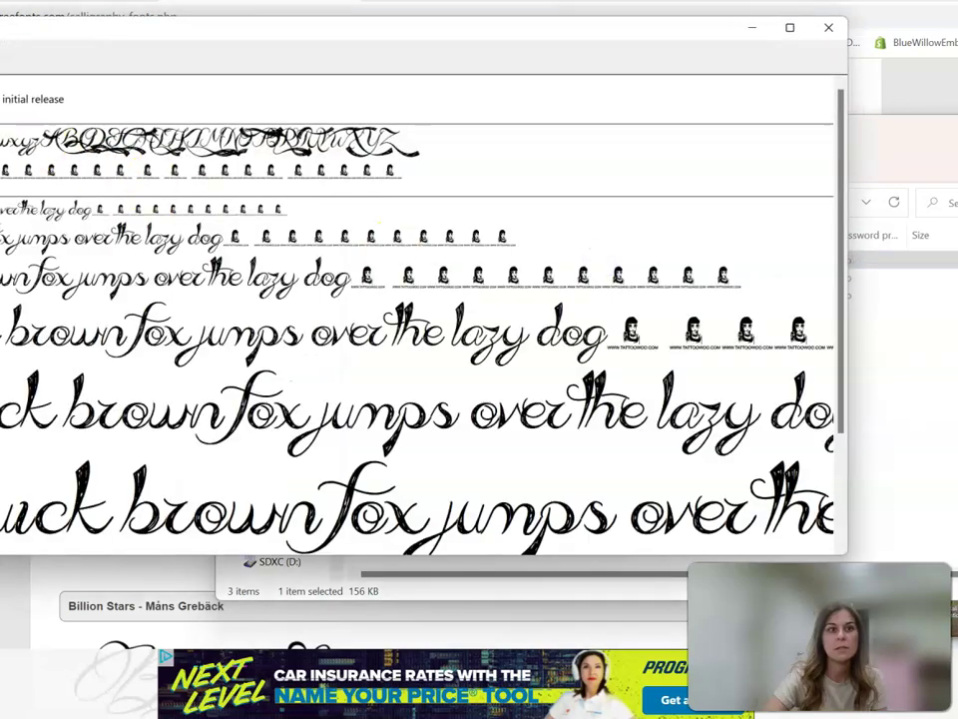
Step: Install the Admiration Pains font from the preview, then launch Hatch Embroidery 3
click(3, 60)
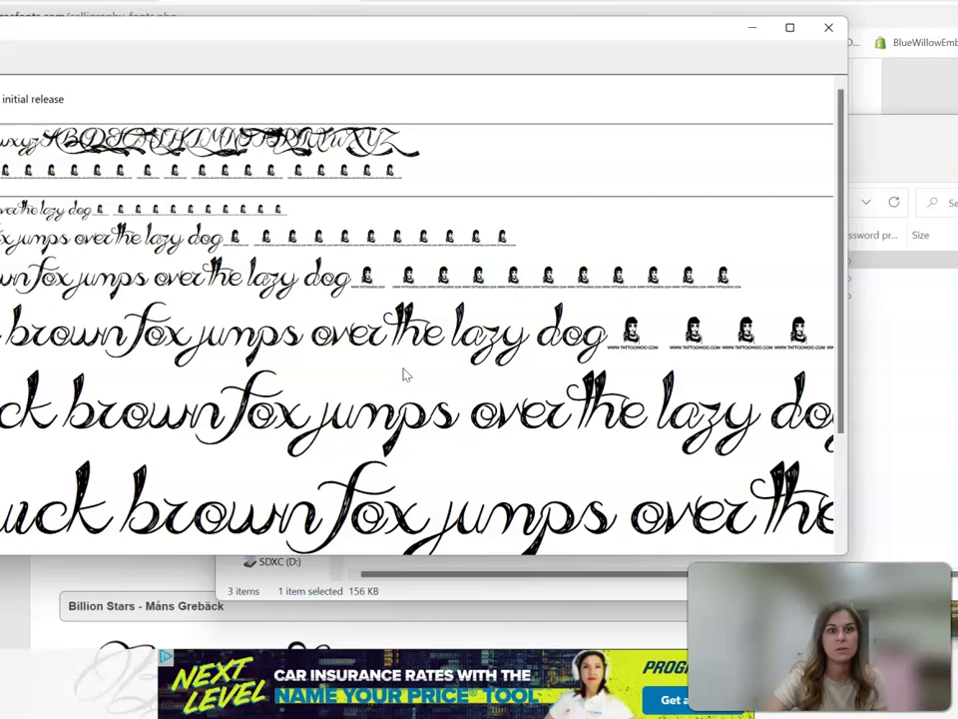
click(421, 409)
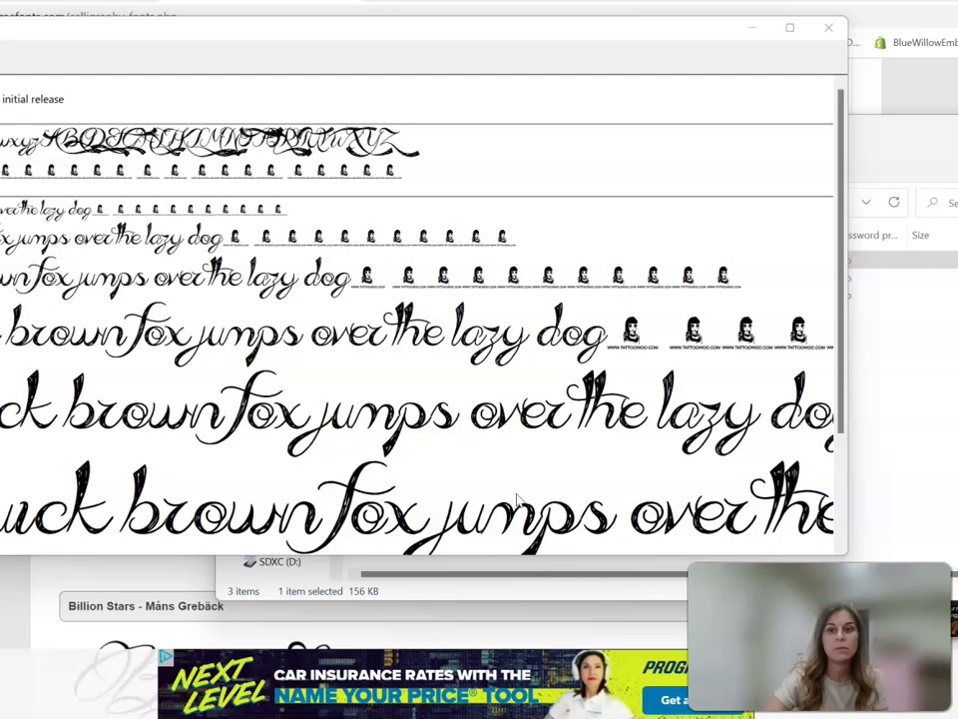
click(488, 496)
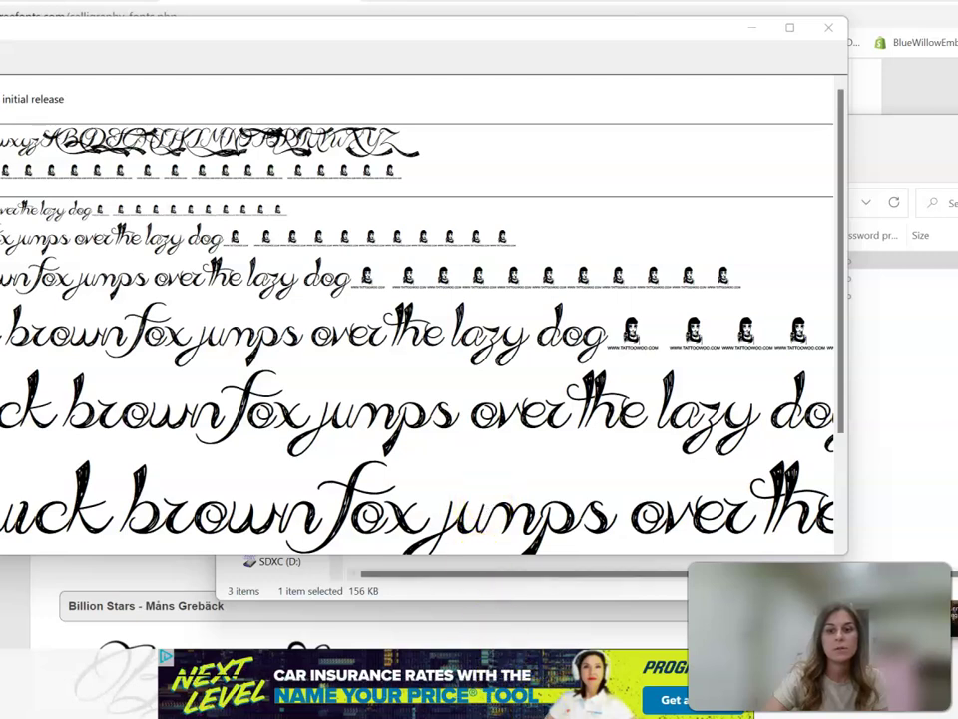
click(435, 331)
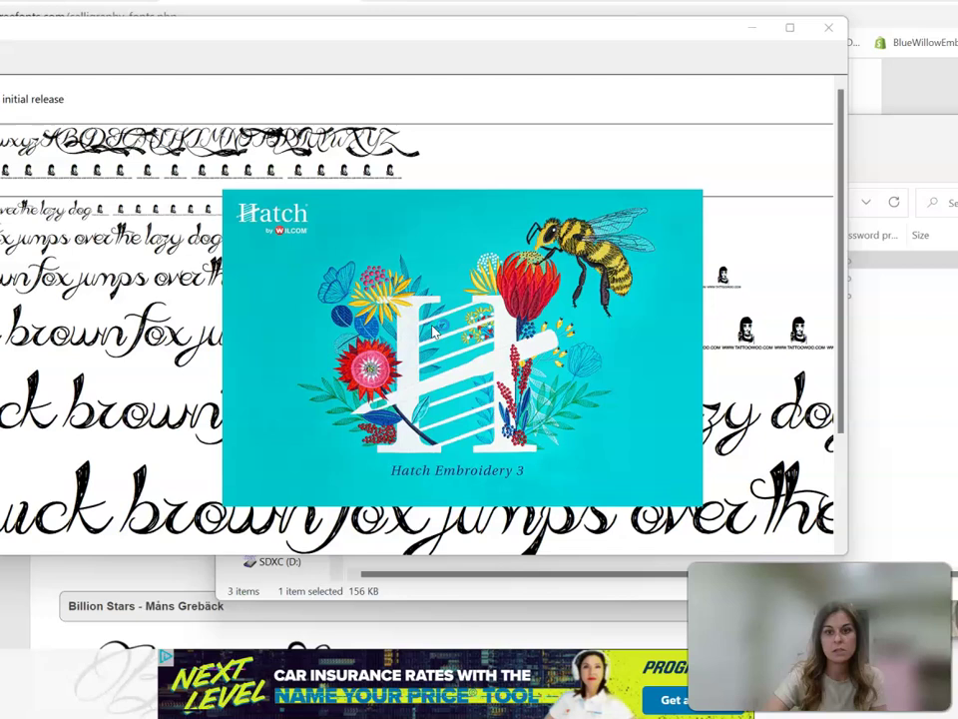
Step: Start a blank Design1 with lettering properties showing Block2 at 0.394 height
click(343, 488)
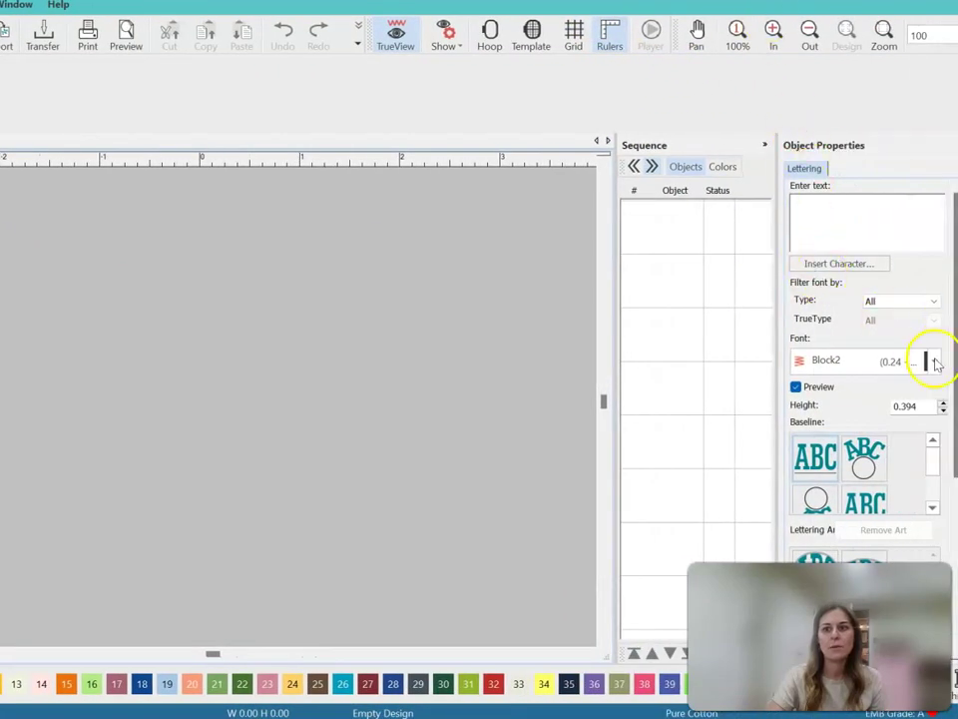
Step: Pick Admiration Pains from the lettering Font list in place of Block2
click(935, 361)
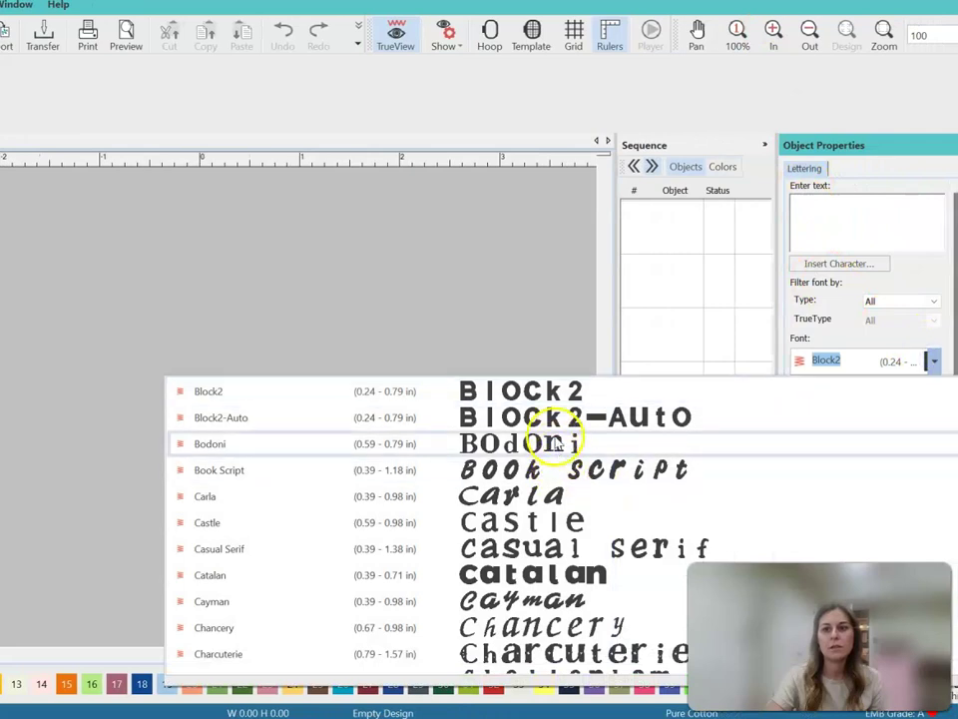
scroll(256, 447, up, 2)
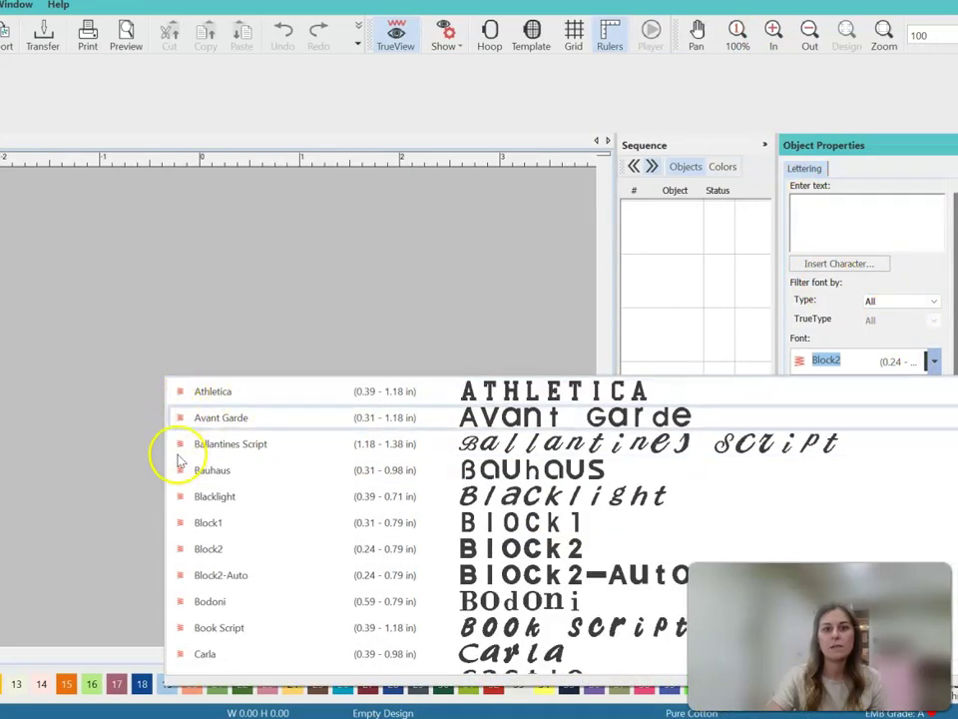
scroll(180, 494, down, 5)
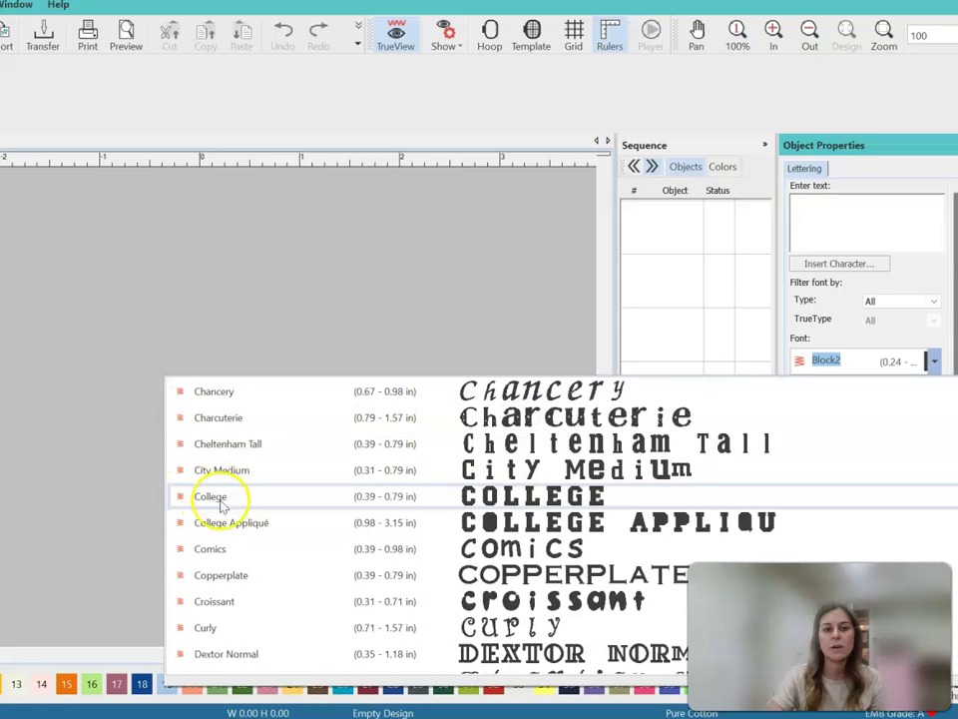
scroll(222, 506, down, 15)
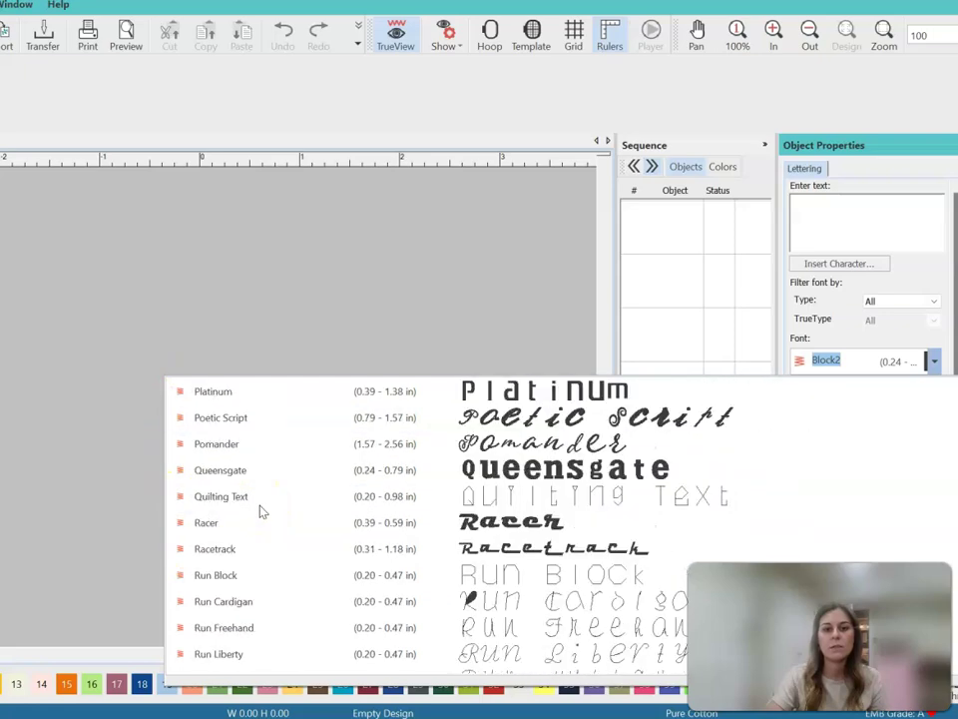
scroll(259, 512, down, 10)
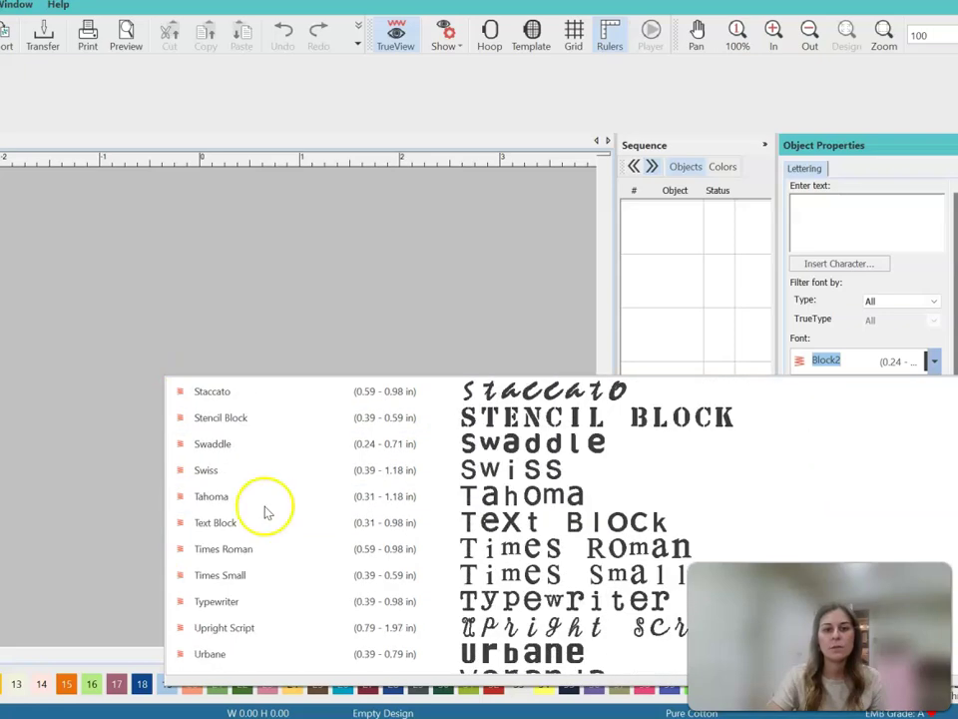
scroll(265, 539, down, 12)
scroll(291, 467, up, 4)
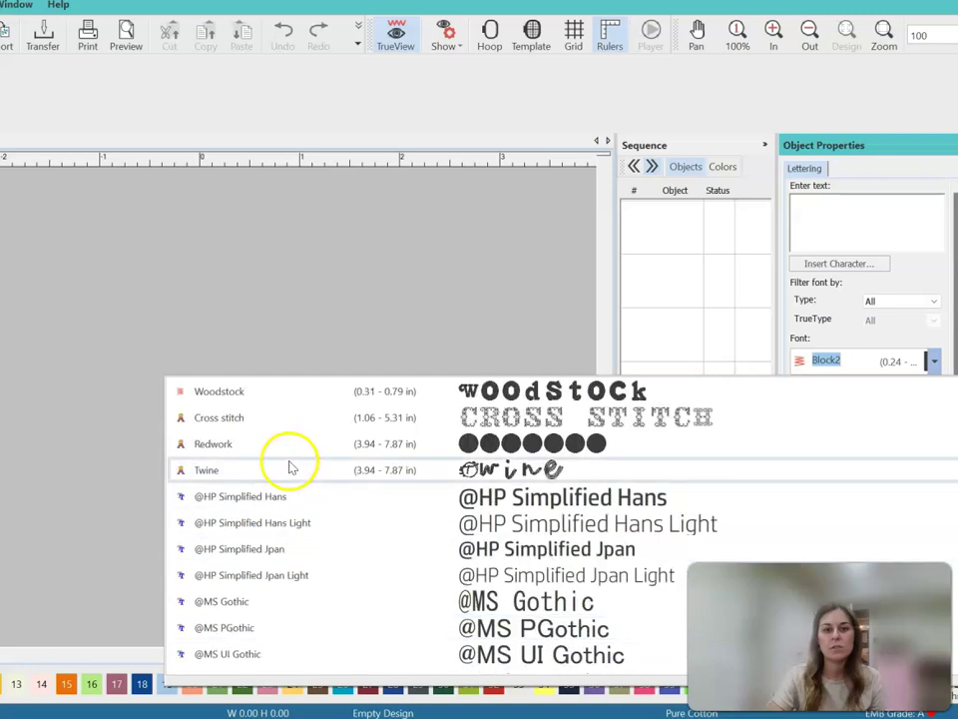
scroll(290, 524, down, 7)
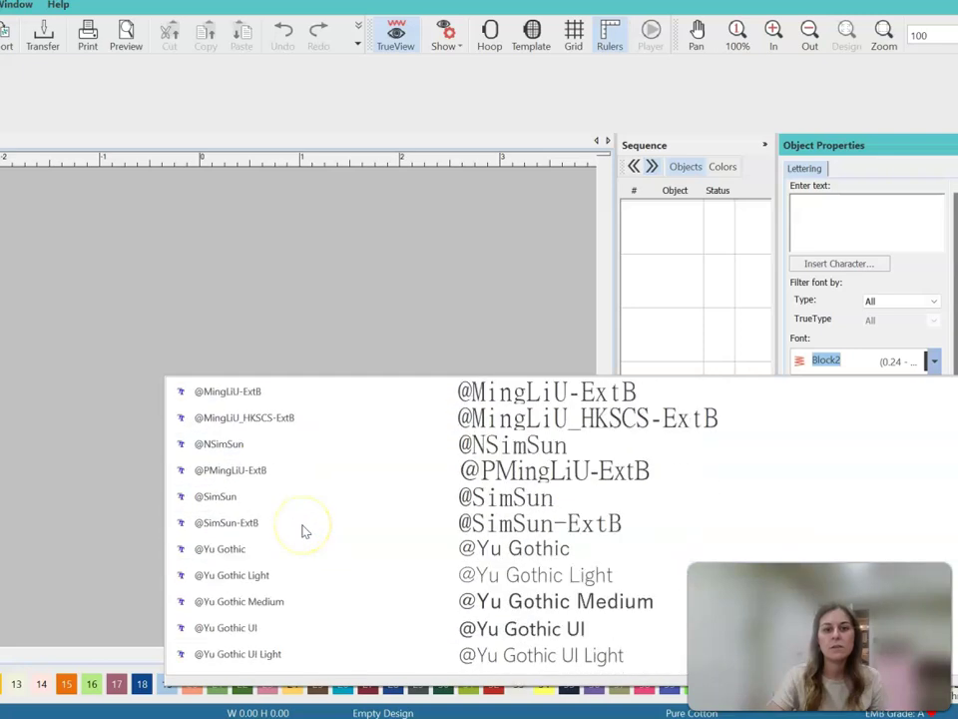
scroll(306, 531, down, 5)
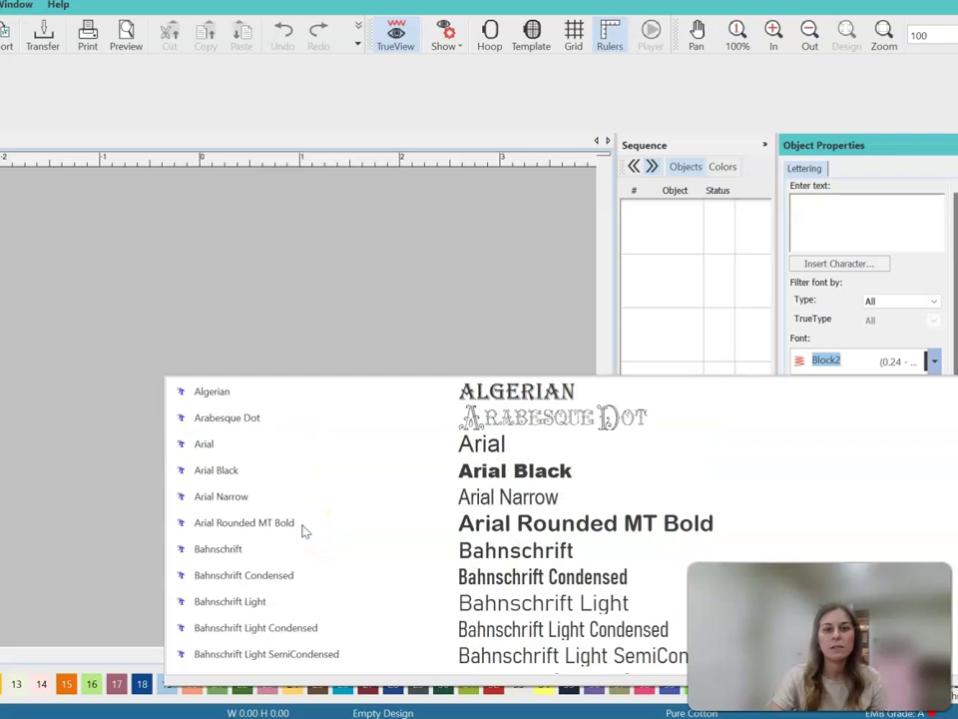
scroll(304, 531, up, 1)
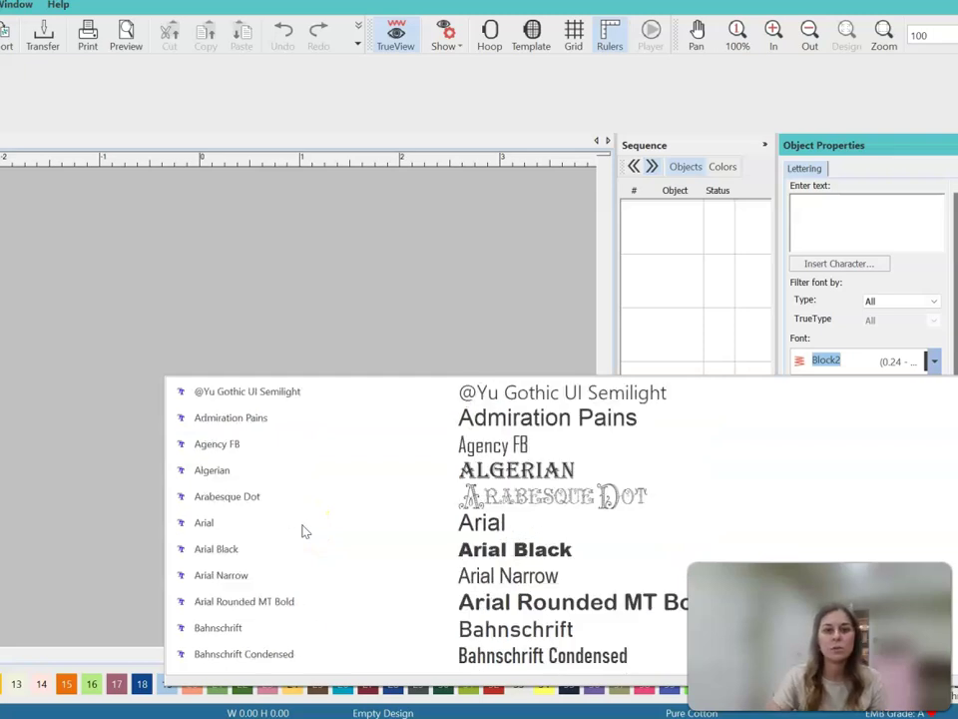
click(294, 422)
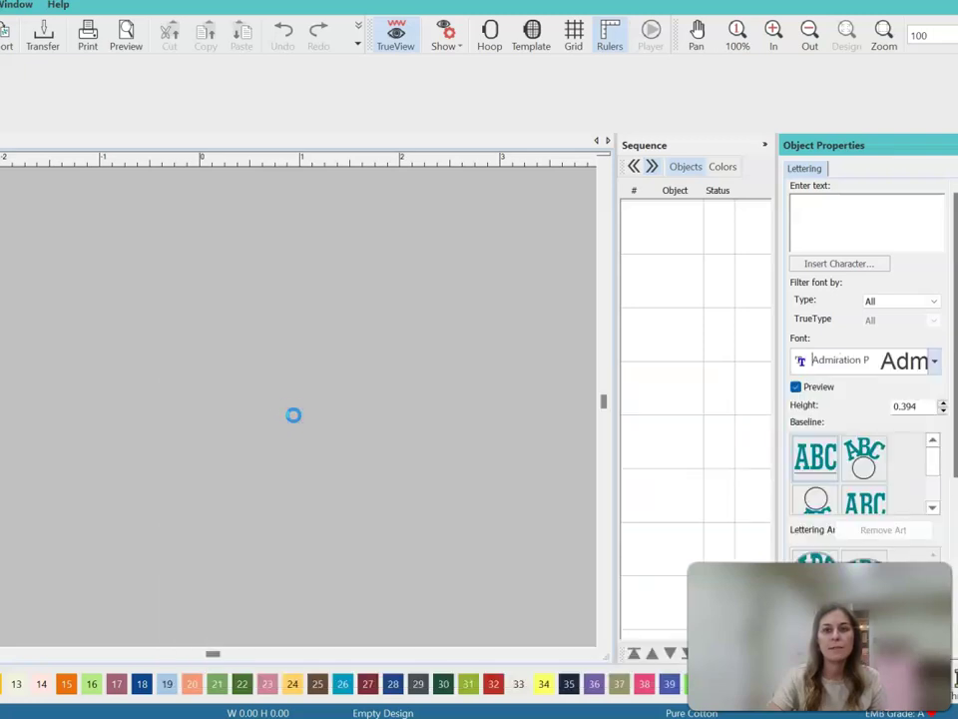
Step: Enter 'hi there' as lettering and enlarge it to about 204%, 0.803 height
click(810, 218)
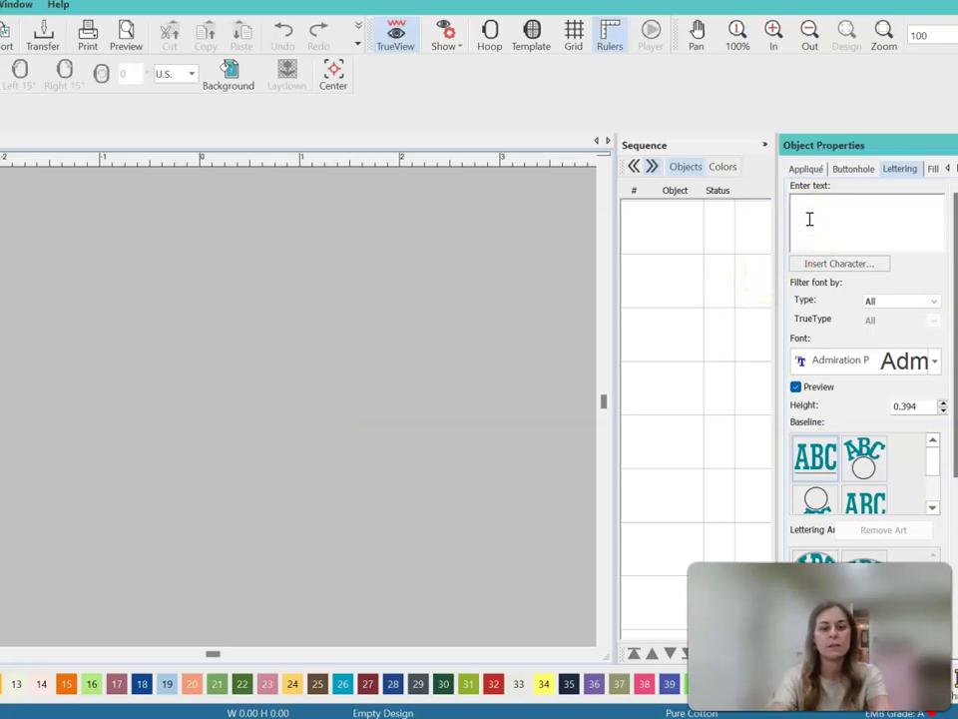
text(hi there)
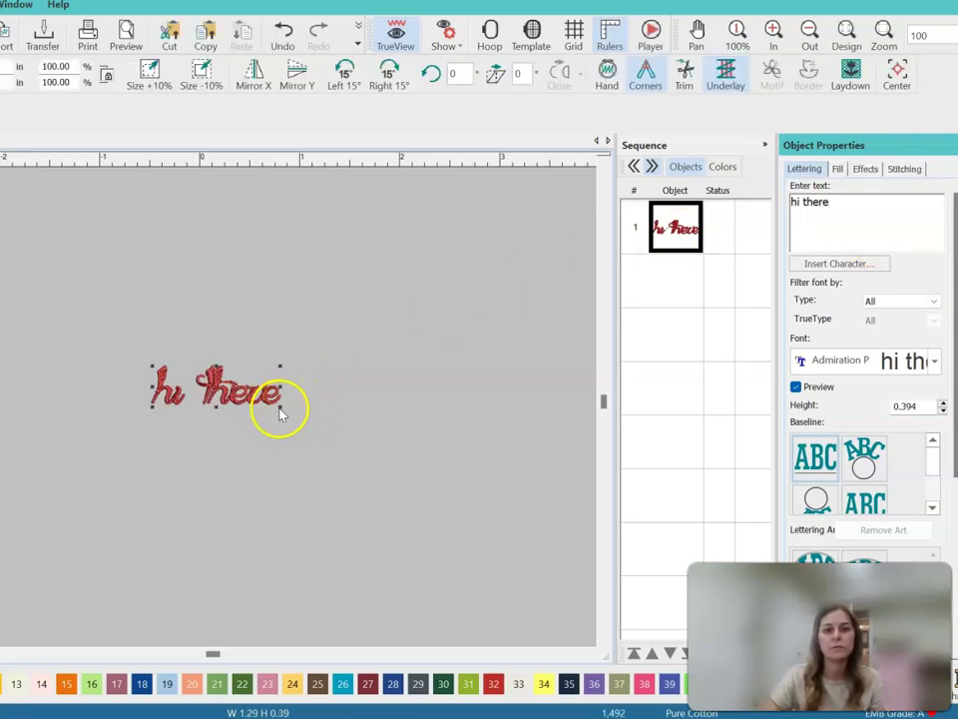
drag(280, 410, 400, 483)
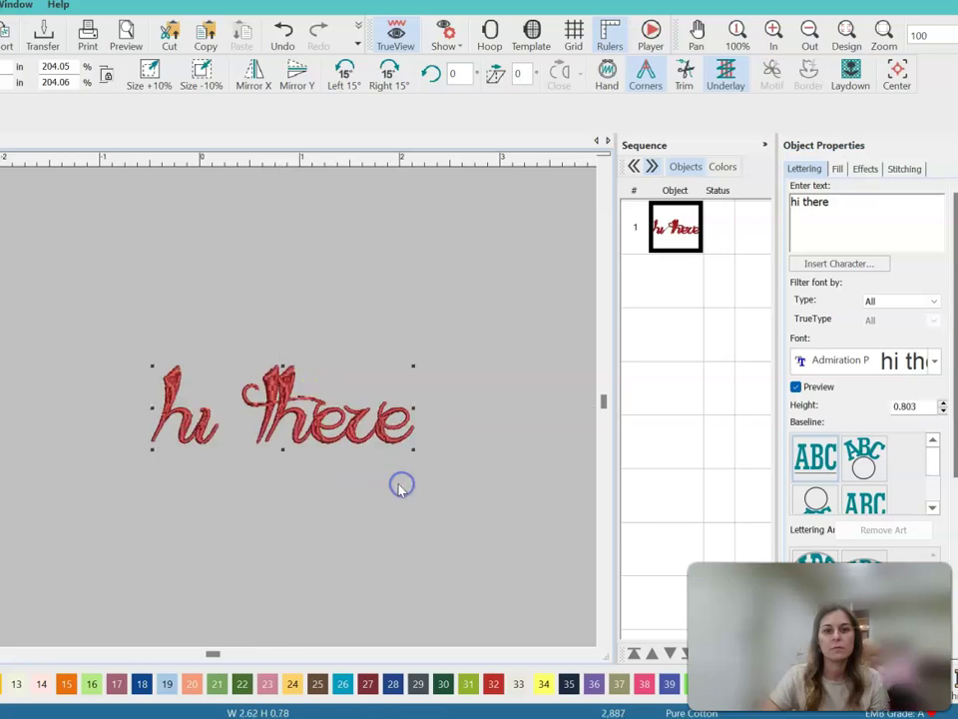